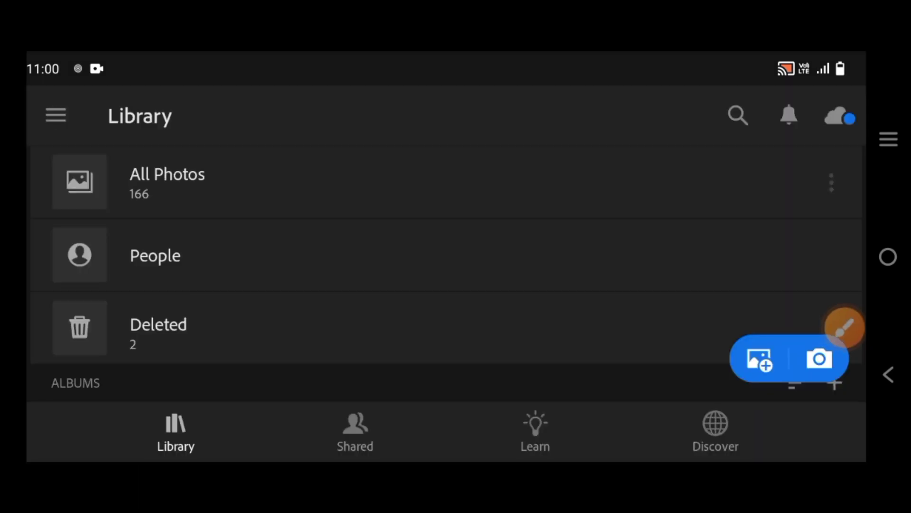
- Move around the library, then open All Photos to show the photo grid
{"action": "left_click_drag", "start_coordinate": [854, 328], "coordinate": [838, 130]}
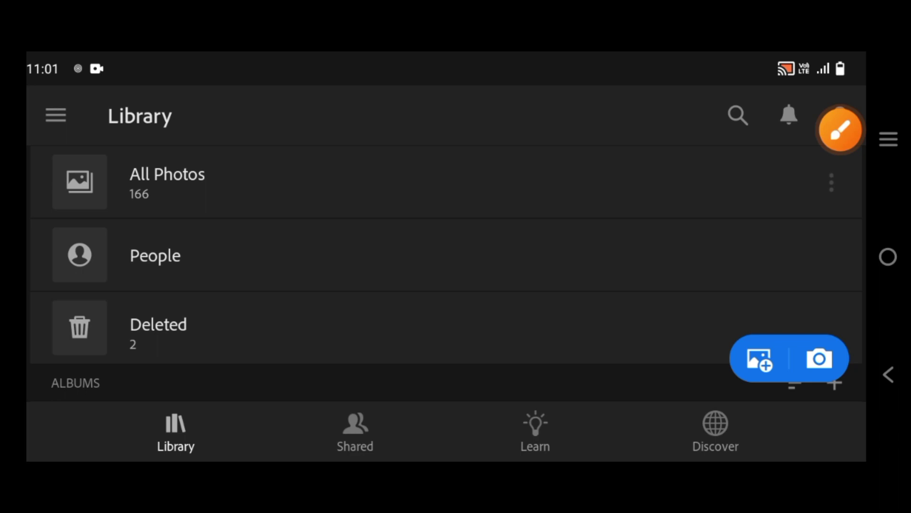
{"action": "left_click", "coordinate": [838, 130]}
{"action": "left_click_drag", "start_coordinate": [854, 357], "coordinate": [776, 120]}
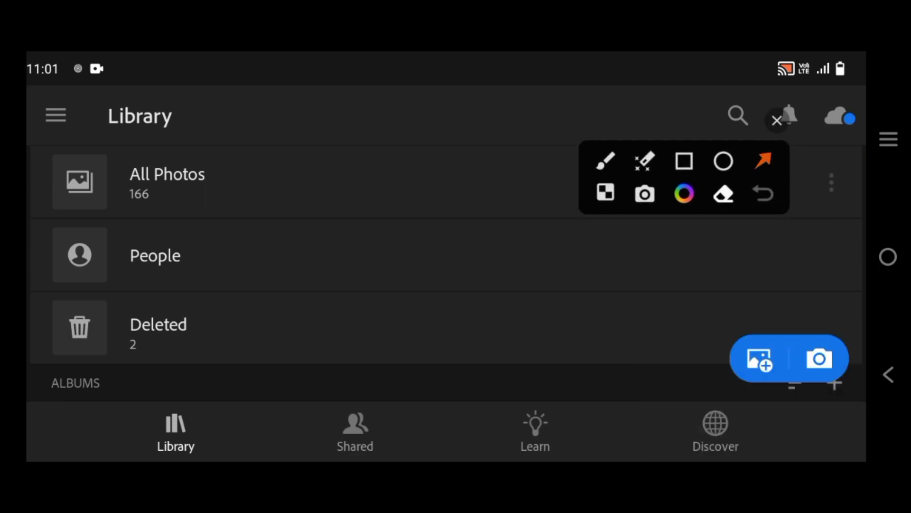
{"action": "left_click_drag", "start_coordinate": [697, 268], "coordinate": [747, 336]}
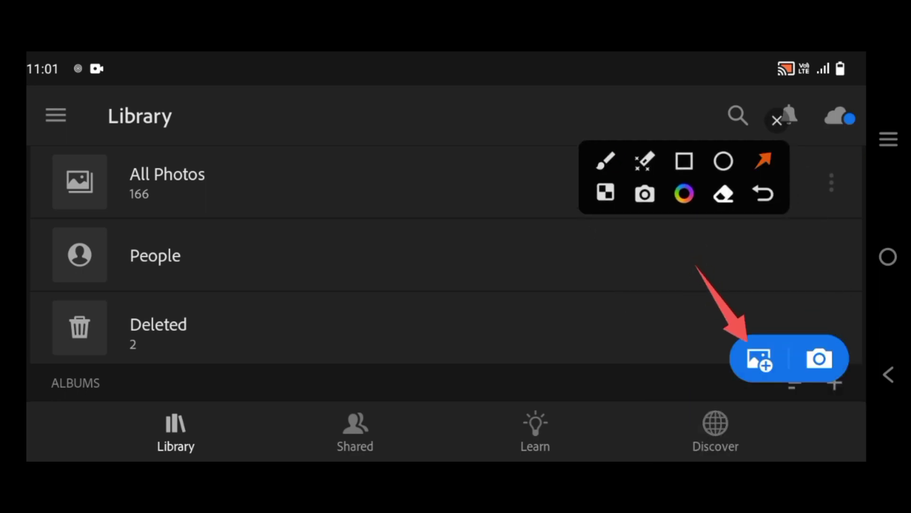
{"action": "left_click", "coordinate": [777, 121]}
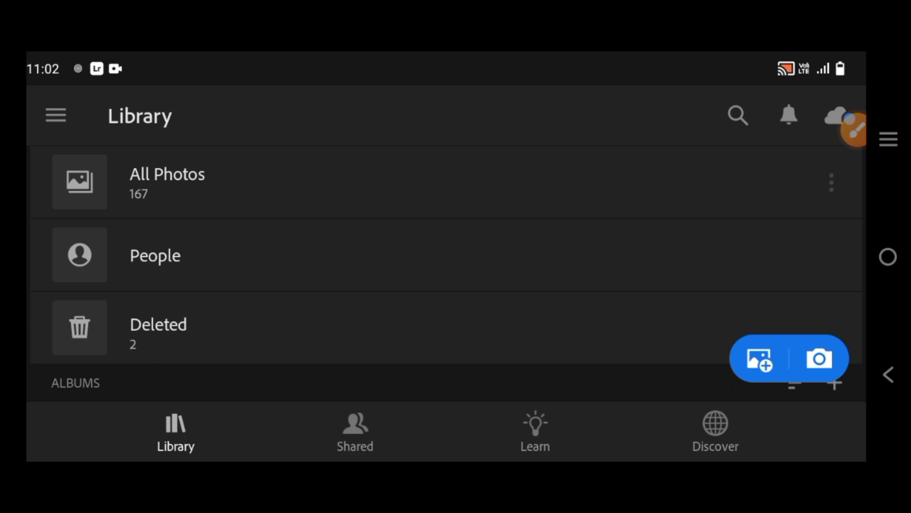
{"action": "left_click", "coordinate": [167, 182]}
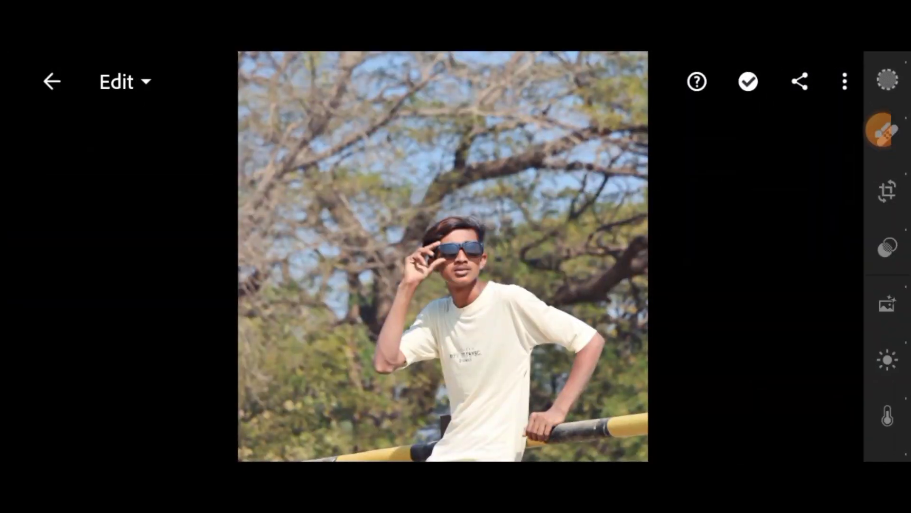
- Open the sunglasses portrait in Edit and show its Light panel
{"action": "left_click", "coordinate": [865, 130]}
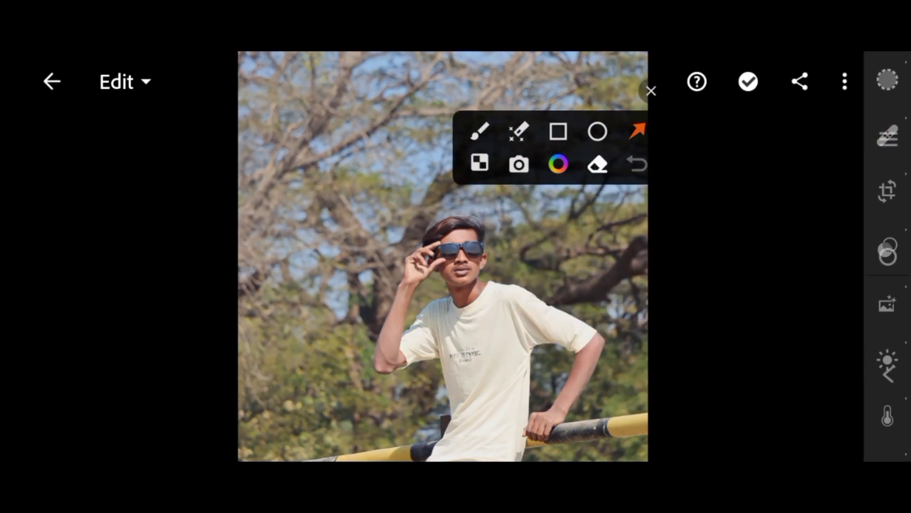
{"action": "left_click_drag", "start_coordinate": [771, 358], "coordinate": [866, 367]}
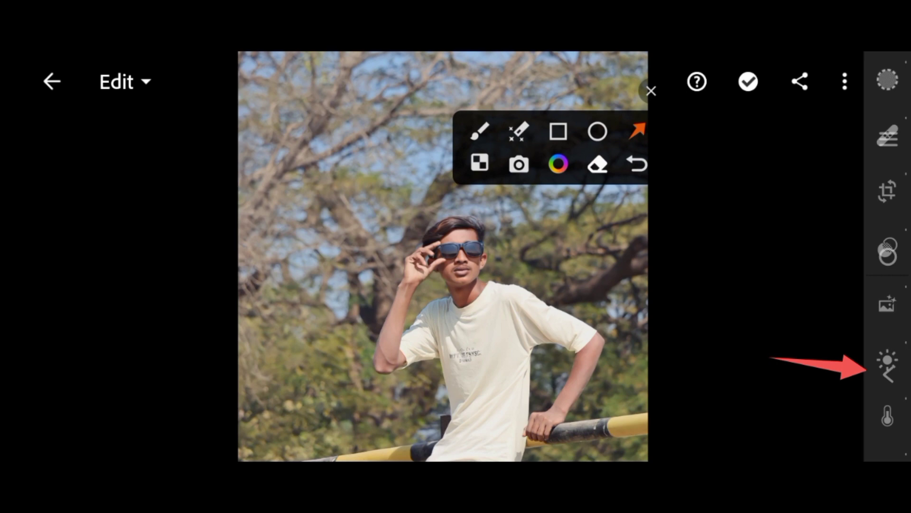
{"action": "left_click", "coordinate": [651, 90]}
{"action": "left_click", "coordinate": [887, 360]}
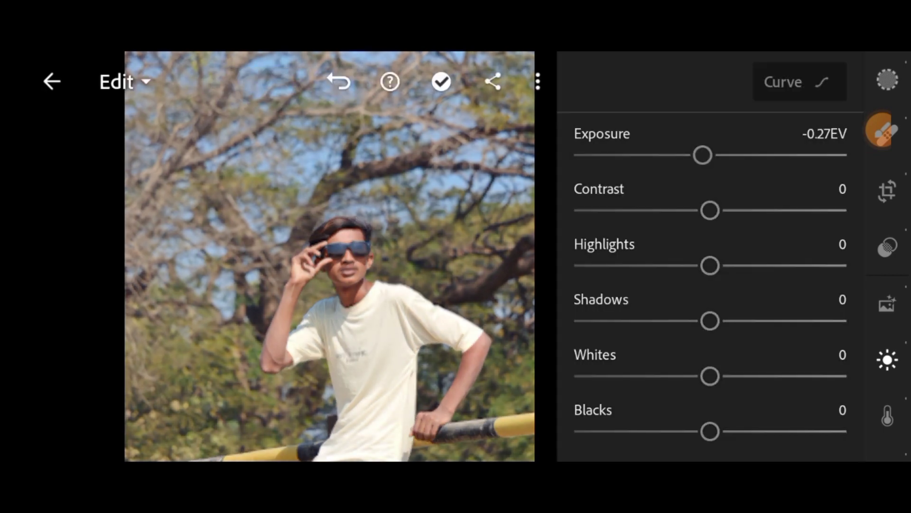
- Set contrast 33, highlights -5, shadows -20, whites 21 and blacks -13
{"action": "left_click_drag", "start_coordinate": [710, 210], "coordinate": [756, 209]}
{"action": "scroll", "coordinate": [711, 256], "scroll_direction": "down", "scroll_amount": 1}
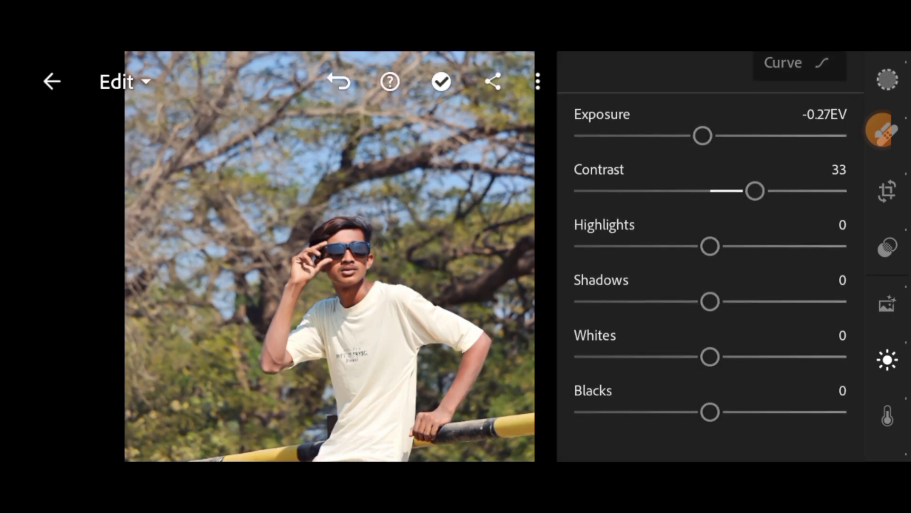
{"action": "mouse_move", "coordinate": [709, 247]}
{"action": "left_mouse_down"}
{"action": "mouse_move", "coordinate": [767, 247]}
{"action": "mouse_move", "coordinate": [703, 247]}
{"action": "left_mouse_up"}
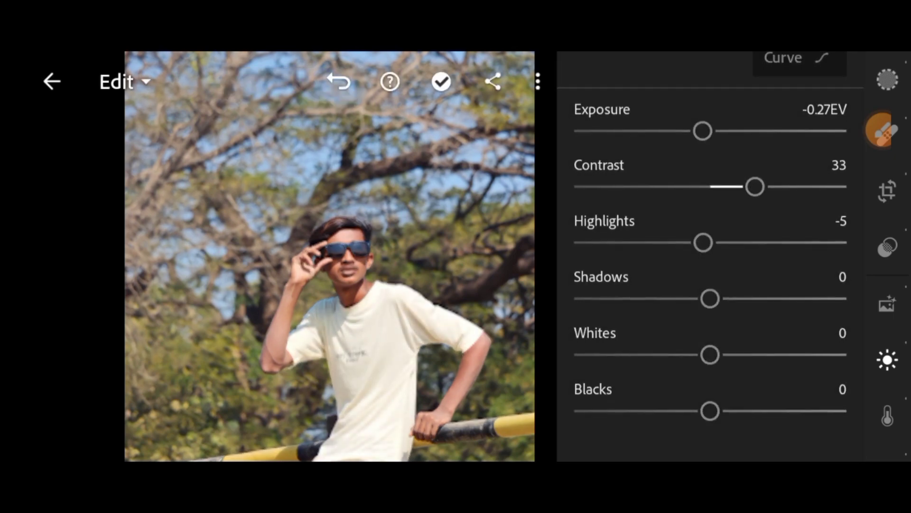
{"action": "mouse_move", "coordinate": [709, 301]}
{"action": "left_mouse_down"}
{"action": "mouse_move", "coordinate": [771, 301]}
{"action": "mouse_move", "coordinate": [674, 301]}
{"action": "mouse_move", "coordinate": [682, 301]}
{"action": "left_mouse_up"}
{"action": "mouse_move", "coordinate": [710, 357]}
{"action": "left_mouse_down"}
{"action": "mouse_move", "coordinate": [770, 355]}
{"action": "mouse_move", "coordinate": [738, 356]}
{"action": "left_mouse_up"}
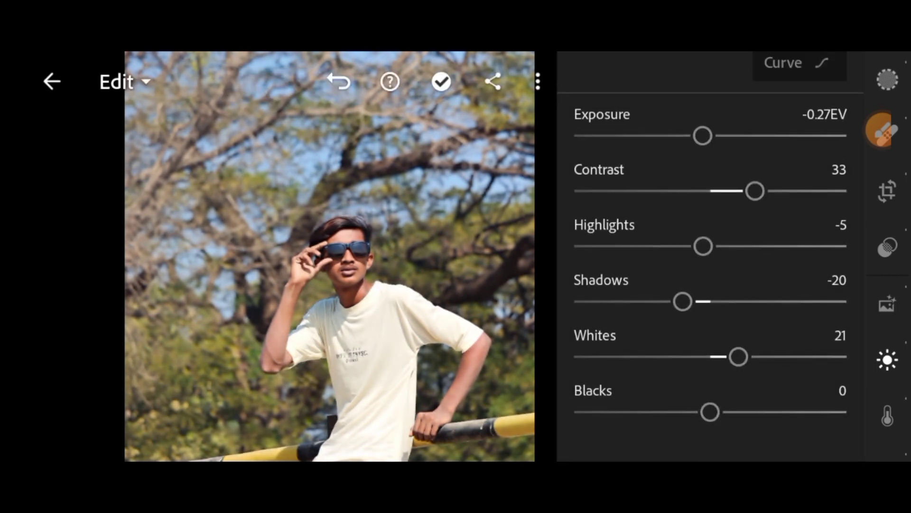
{"action": "mouse_move", "coordinate": [710, 411]}
{"action": "left_mouse_down"}
{"action": "mouse_move", "coordinate": [765, 411]}
{"action": "mouse_move", "coordinate": [663, 411]}
{"action": "mouse_move", "coordinate": [692, 411]}
{"action": "left_mouse_up"}
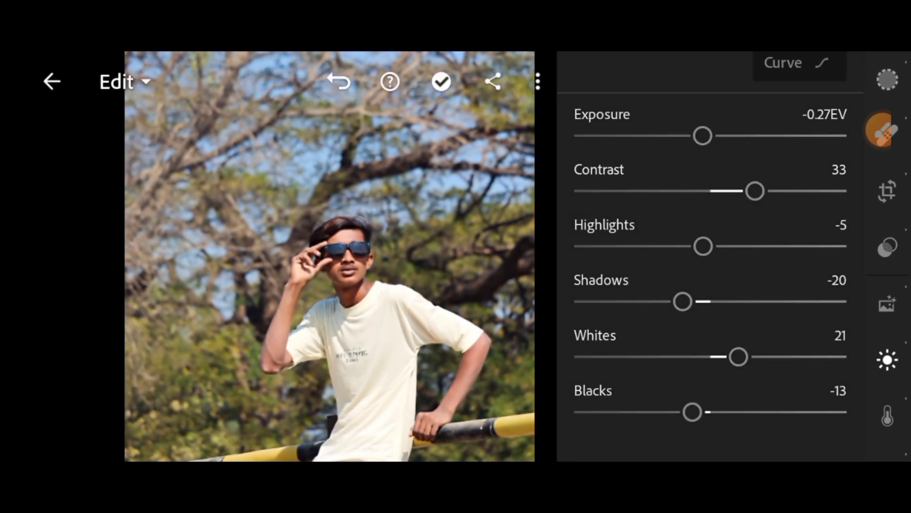
{"action": "scroll", "coordinate": [710, 249], "scroll_direction": "down", "scroll_amount": 1}
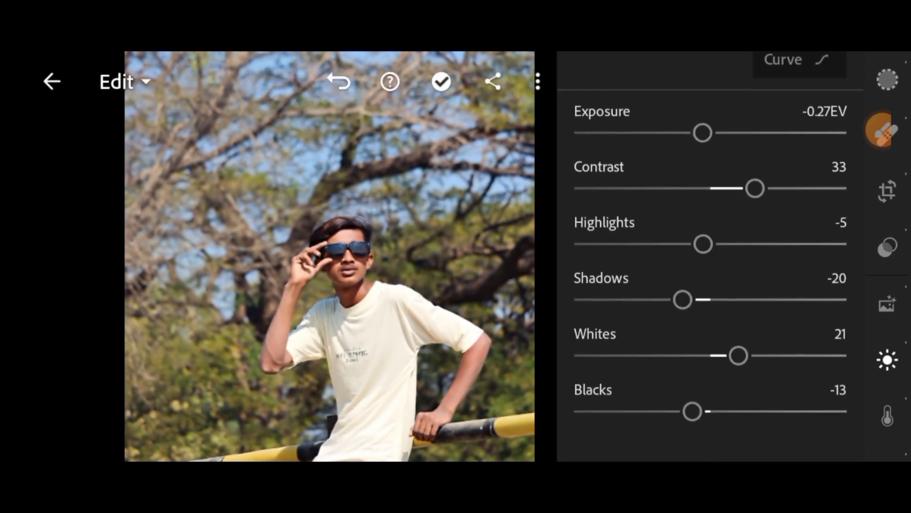
{"action": "scroll", "coordinate": [711, 250], "scroll_direction": "up", "scroll_amount": 1}
{"action": "scroll", "coordinate": [887, 285], "scroll_direction": "down", "scroll_amount": 3}
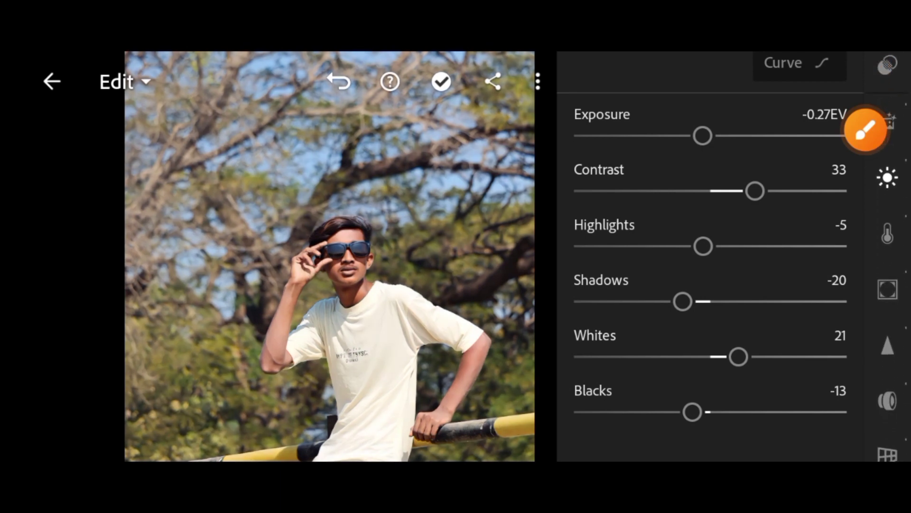
{"action": "left_click", "coordinate": [856, 128]}
{"action": "left_click_drag", "start_coordinate": [853, 356], "coordinate": [641, 217]}
{"action": "left_click_drag", "start_coordinate": [755, 285], "coordinate": [854, 239]}
{"action": "left_click", "coordinate": [641, 217]}
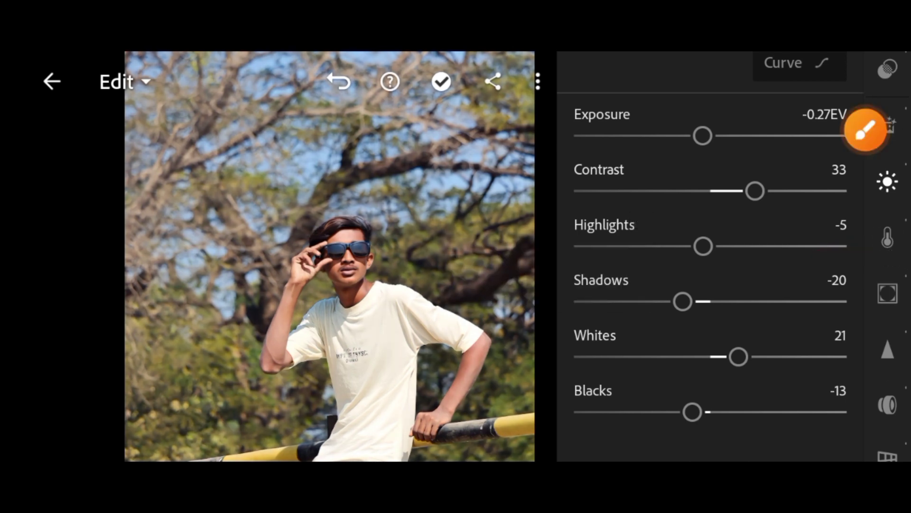
- Raise vibrance to 28 in the Color panel
{"action": "left_click", "coordinate": [887, 237]}
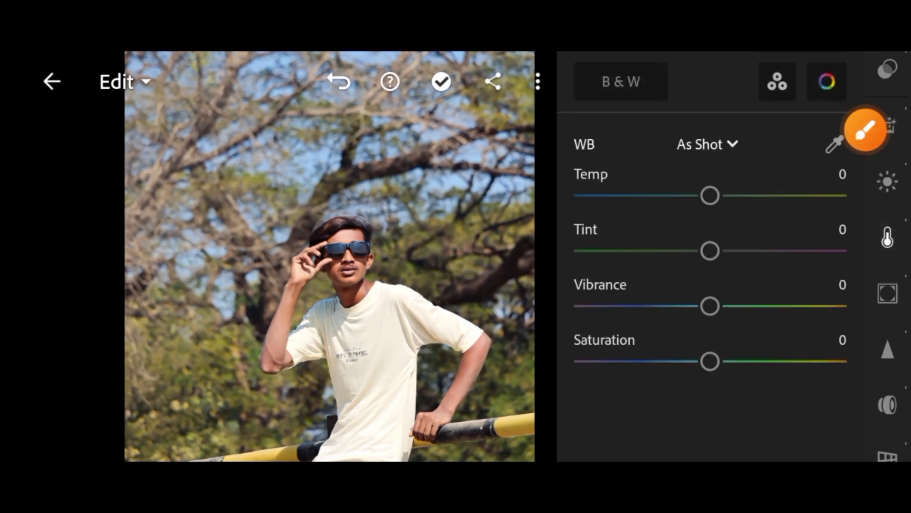
{"action": "left_click", "coordinate": [864, 129]}
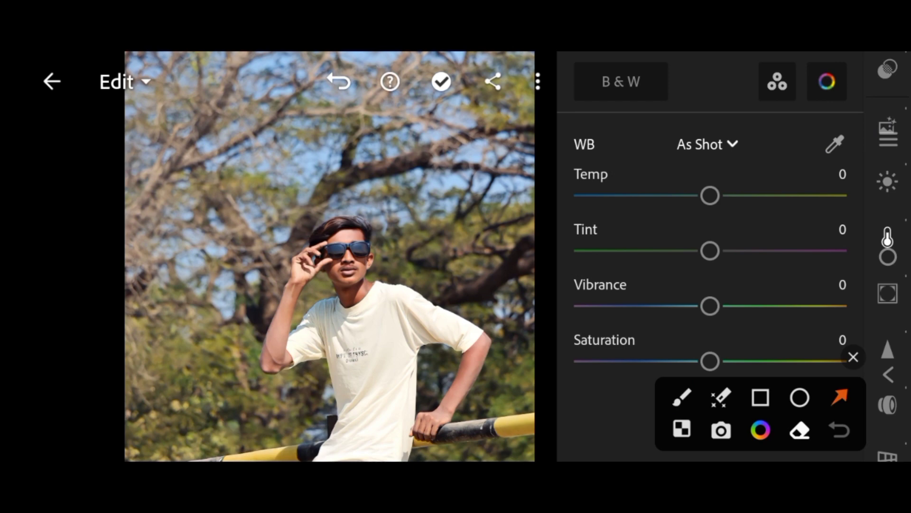
{"action": "left_click_drag", "start_coordinate": [631, 256], "coordinate": [682, 292]}
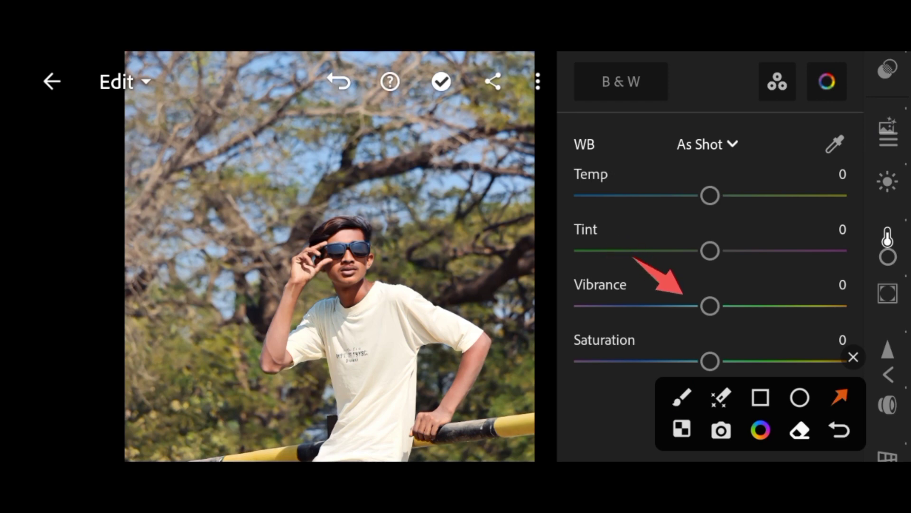
{"action": "left_click", "coordinate": [854, 357]}
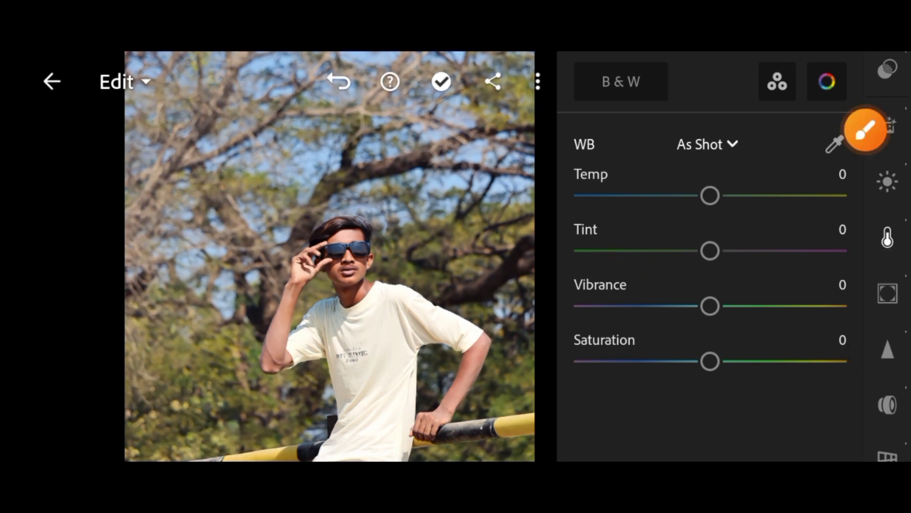
{"action": "left_click_drag", "start_coordinate": [710, 305], "coordinate": [748, 306]}
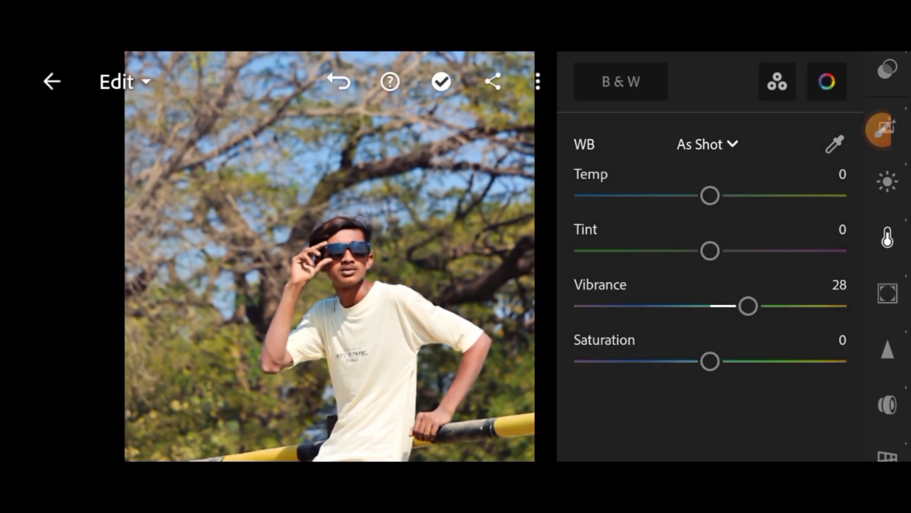
- Show the Color Mix panel with its per-colour hue, saturation and luminance sliders
{"action": "left_click", "coordinate": [883, 131]}
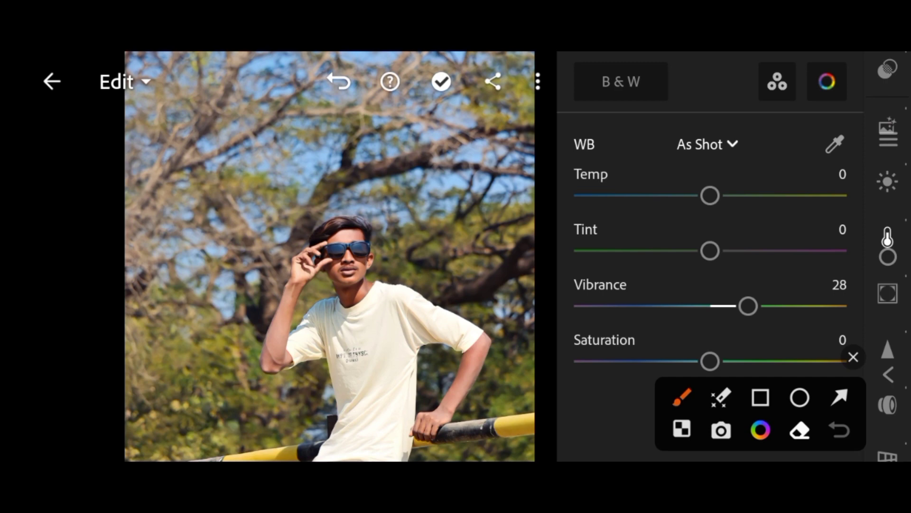
{"action": "left_click_drag", "start_coordinate": [787, 175], "coordinate": [824, 100]}
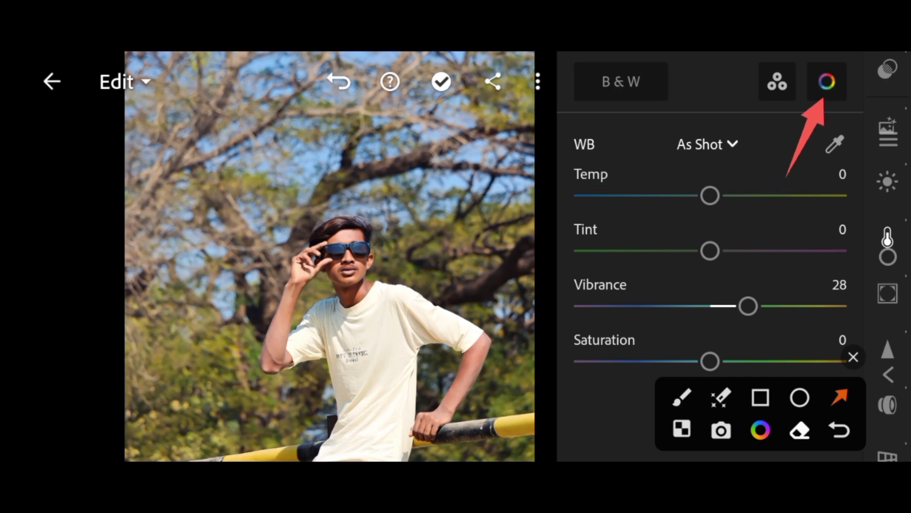
{"action": "left_click", "coordinate": [853, 357]}
- Select the orange swatch in Color Mix and raise its luminance to 17
{"action": "left_click", "coordinate": [827, 82]}
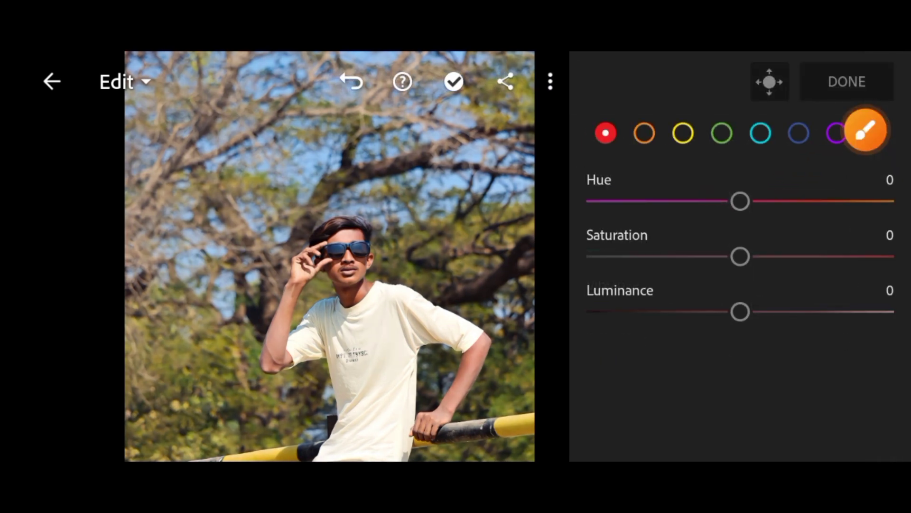
{"action": "left_click", "coordinate": [865, 130]}
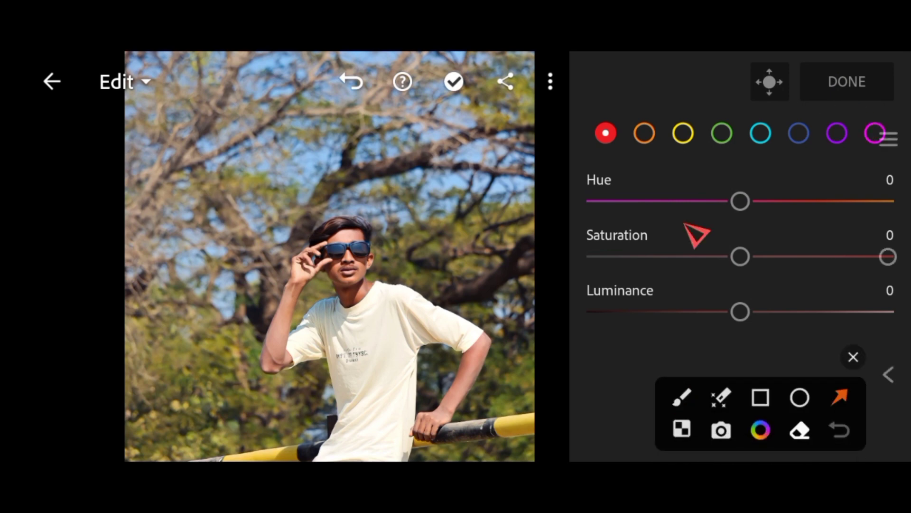
{"action": "left_click_drag", "start_coordinate": [694, 233], "coordinate": [648, 153]}
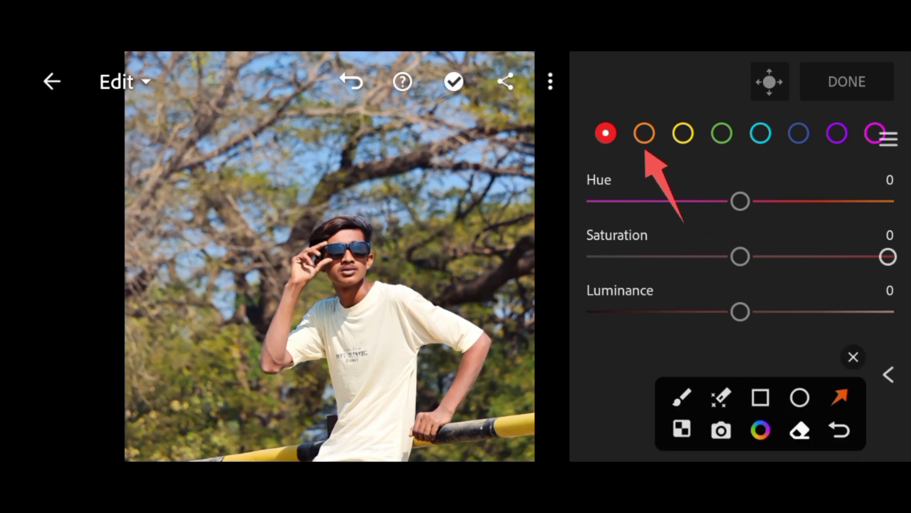
{"action": "left_click", "coordinate": [853, 356]}
{"action": "left_click", "coordinate": [644, 133]}
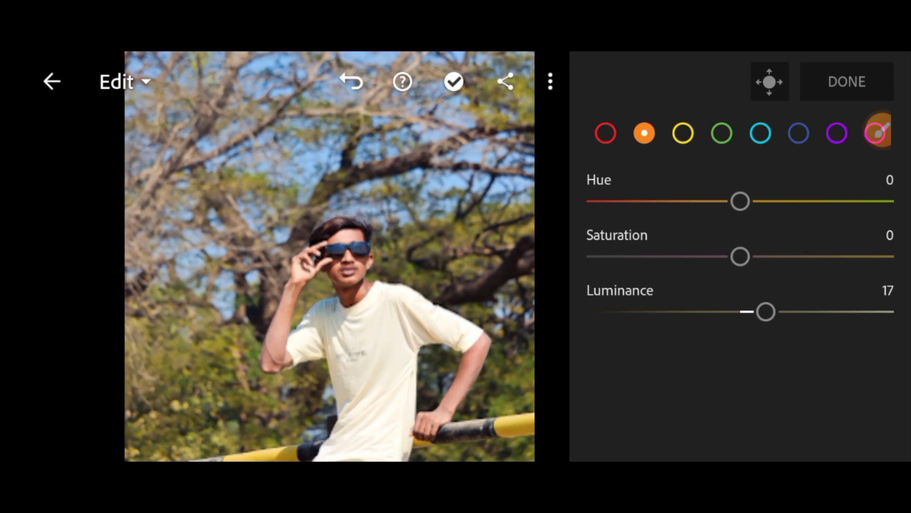
{"action": "left_click", "coordinate": [877, 132]}
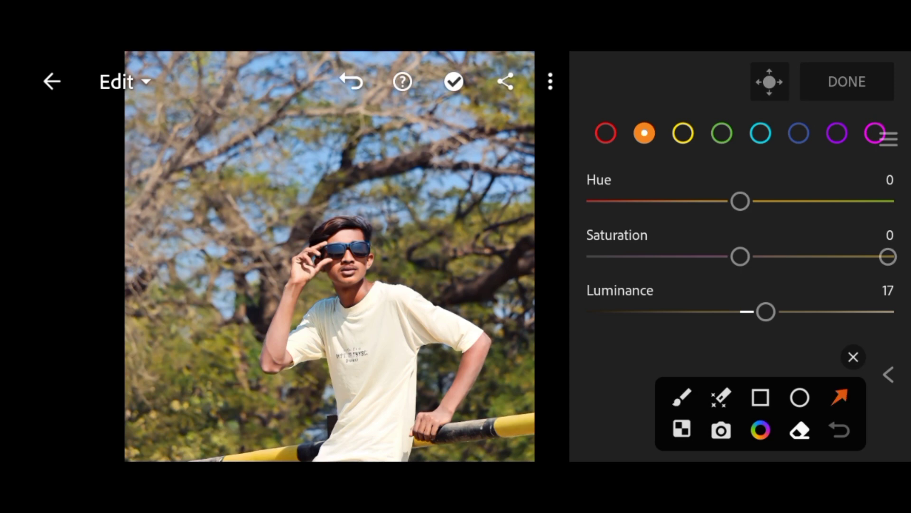
{"action": "left_click_drag", "start_coordinate": [688, 217], "coordinate": [689, 151]}
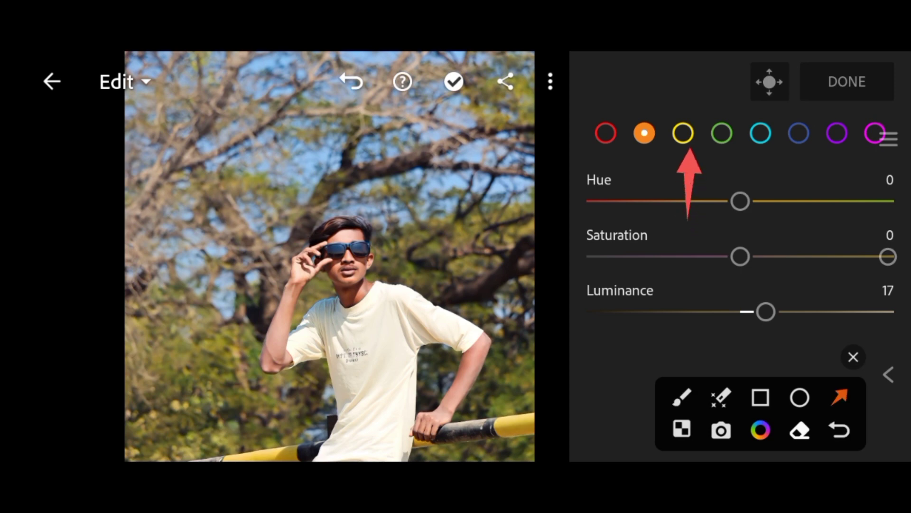
- Give yellows hue -45, saturation 17 and luminance 25 in Color Mix
{"action": "left_click", "coordinate": [853, 357]}
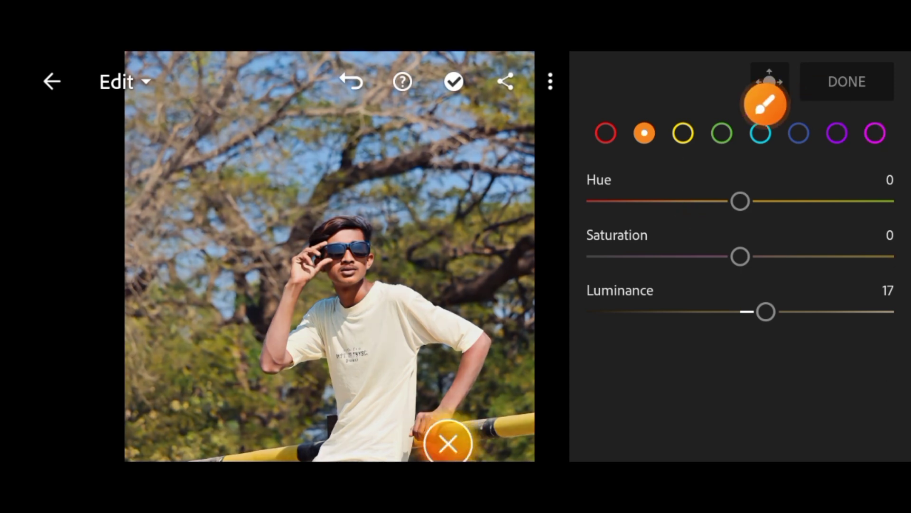
{"action": "mouse_move", "coordinate": [877, 132]}
{"action": "left_mouse_down"}
{"action": "mouse_move", "coordinate": [476, 92]}
{"action": "mouse_move", "coordinate": [591, 93]}
{"action": "left_mouse_up"}
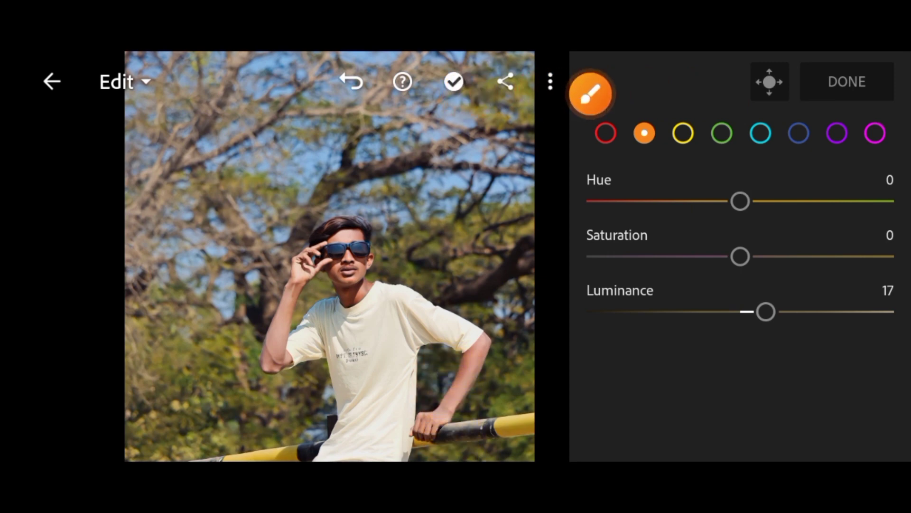
{"action": "left_click", "coordinate": [683, 132]}
{"action": "left_click_drag", "start_coordinate": [747, 311], "coordinate": [741, 311]}
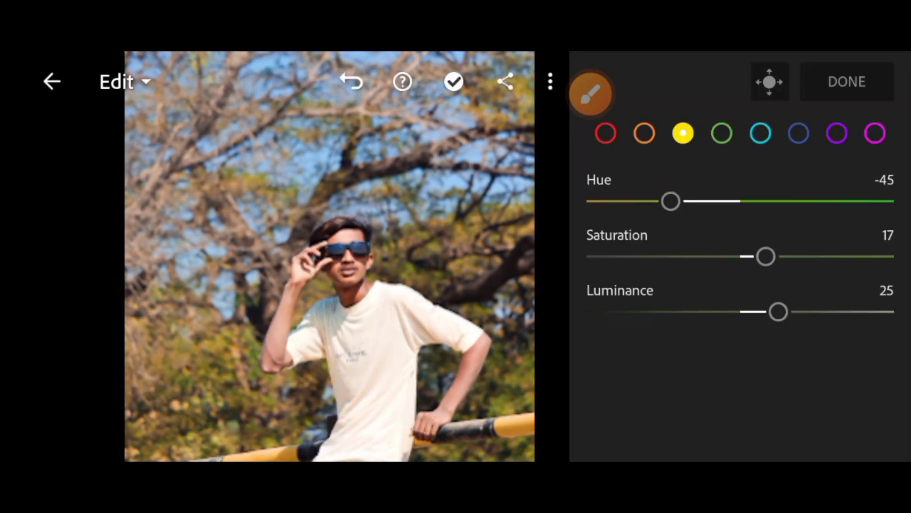
{"action": "left_click", "coordinate": [591, 94]}
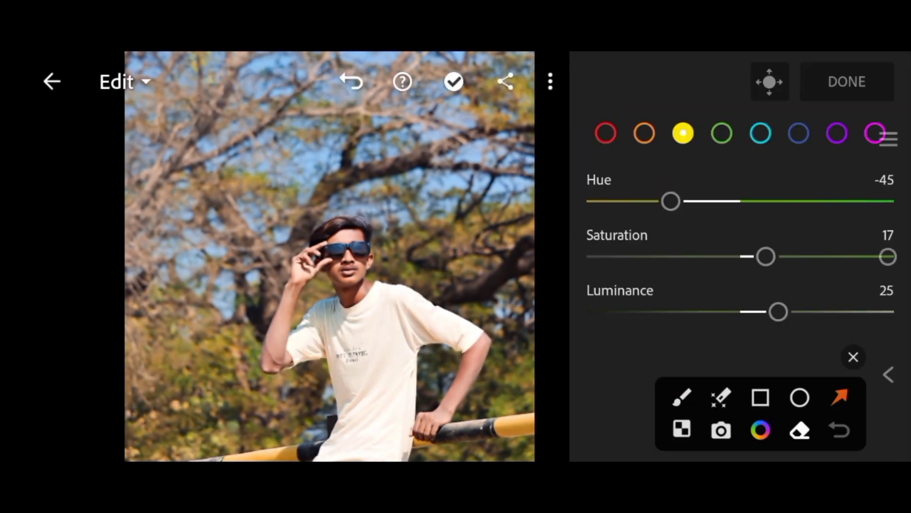
{"action": "left_click_drag", "start_coordinate": [707, 252], "coordinate": [721, 147]}
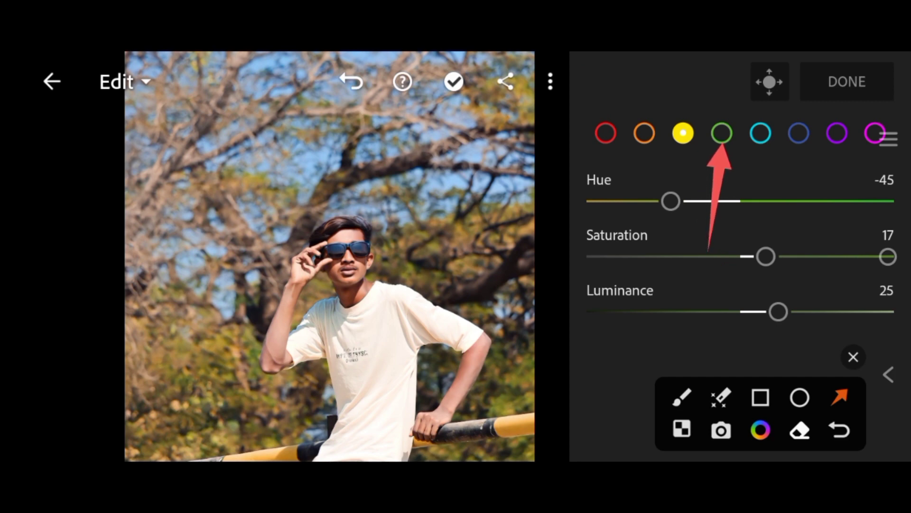
- Set the green swatch to hue -100, saturation 45 and luminance 41
{"action": "left_click", "coordinate": [853, 357]}
{"action": "left_click", "coordinate": [721, 133]}
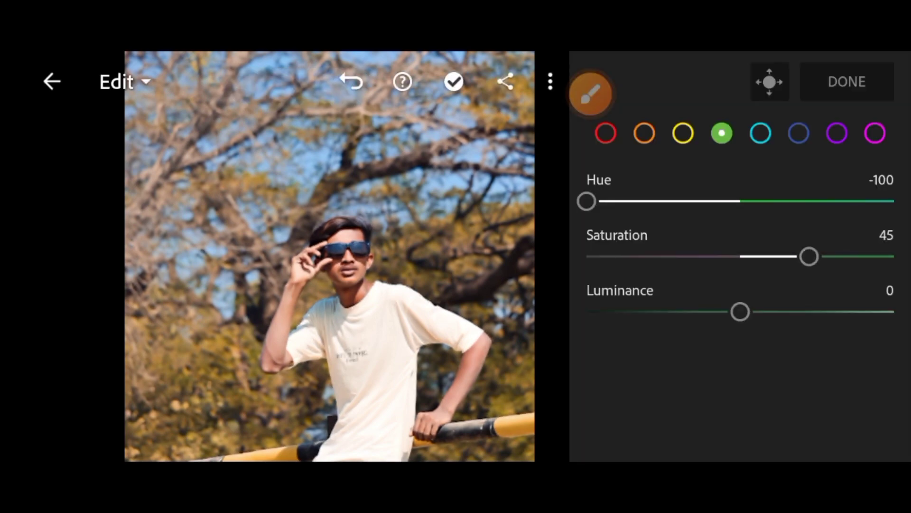
{"action": "mouse_move", "coordinate": [741, 311]}
{"action": "left_mouse_down"}
{"action": "mouse_move", "coordinate": [679, 311]}
{"action": "mouse_move", "coordinate": [802, 311]}
{"action": "left_mouse_up"}
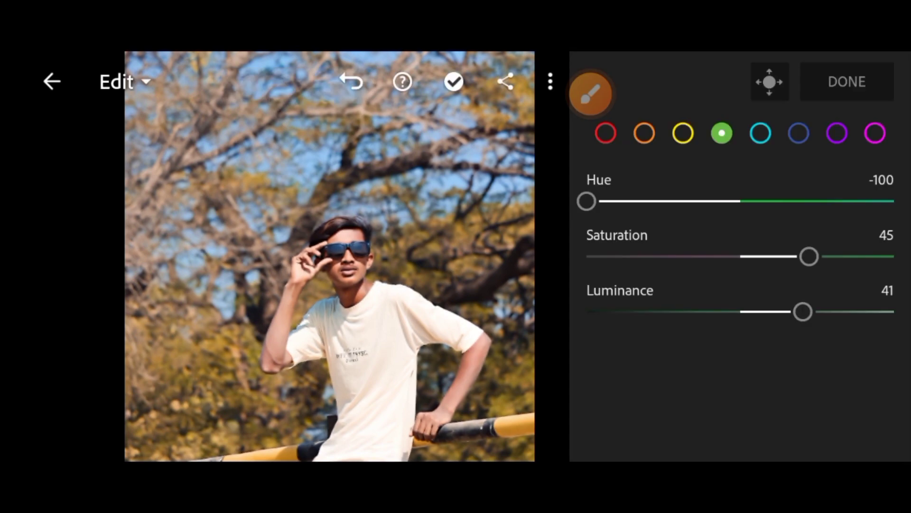
{"action": "left_click", "coordinate": [591, 93]}
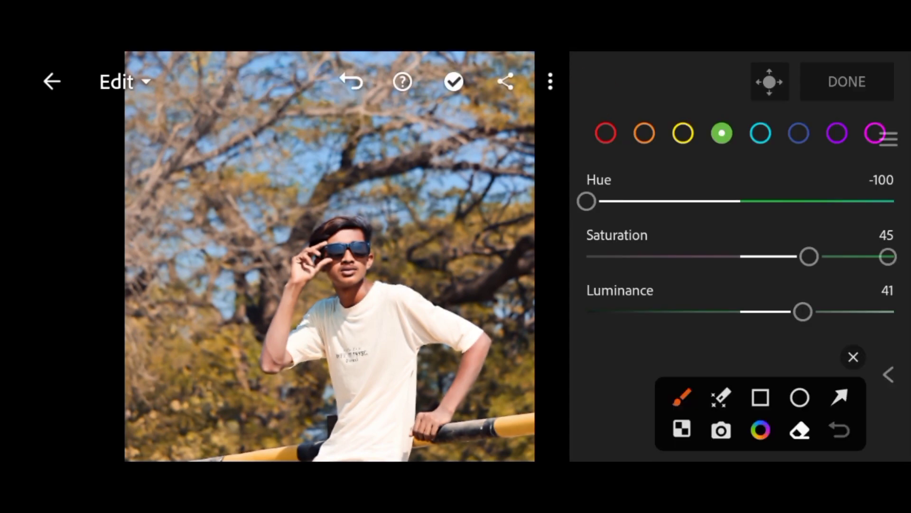
{"action": "left_click_drag", "start_coordinate": [816, 205], "coordinate": [839, 99]}
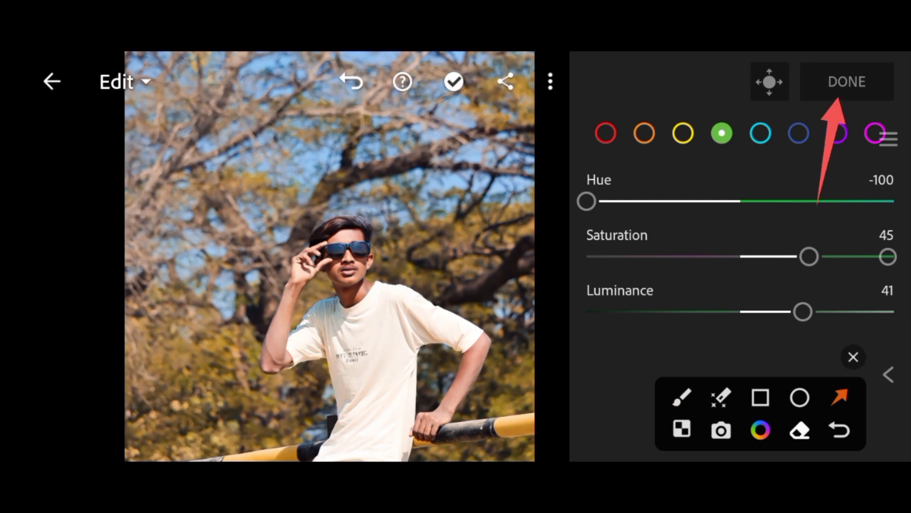
- Finish Color Mix and show Effects, with texture, clarity, dehaze and vignette at zero
{"action": "left_click", "coordinate": [853, 357]}
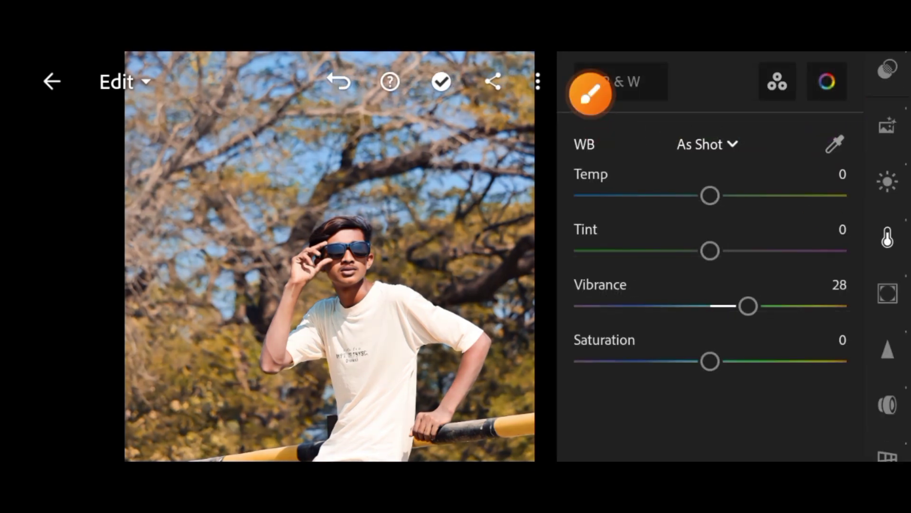
{"action": "scroll", "coordinate": [887, 249], "scroll_direction": "down", "scroll_amount": 1}
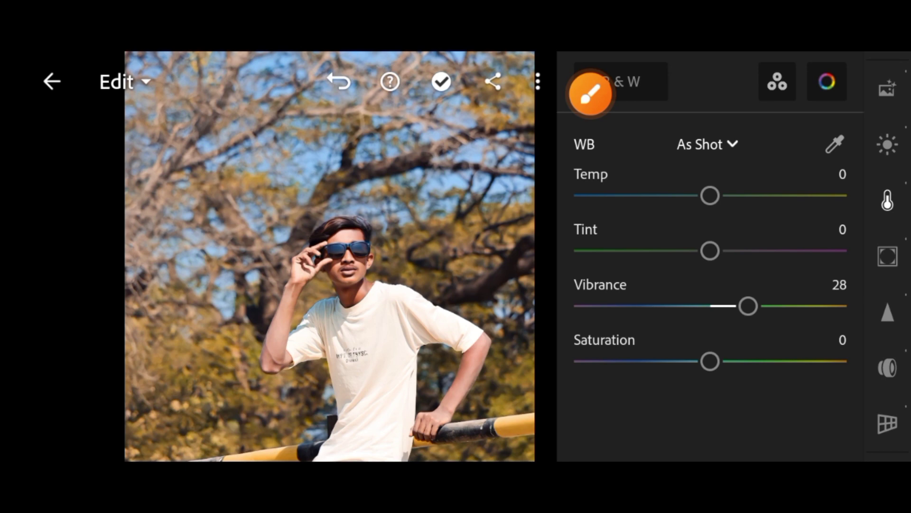
{"action": "left_click_drag", "start_coordinate": [591, 93], "coordinate": [852, 357]}
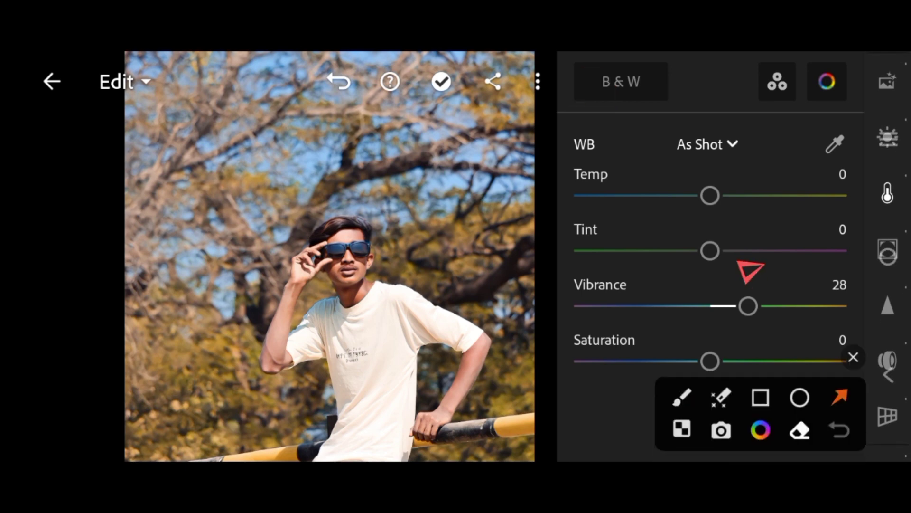
{"action": "left_click_drag", "start_coordinate": [748, 272], "coordinate": [843, 260]}
{"action": "left_click", "coordinate": [853, 357]}
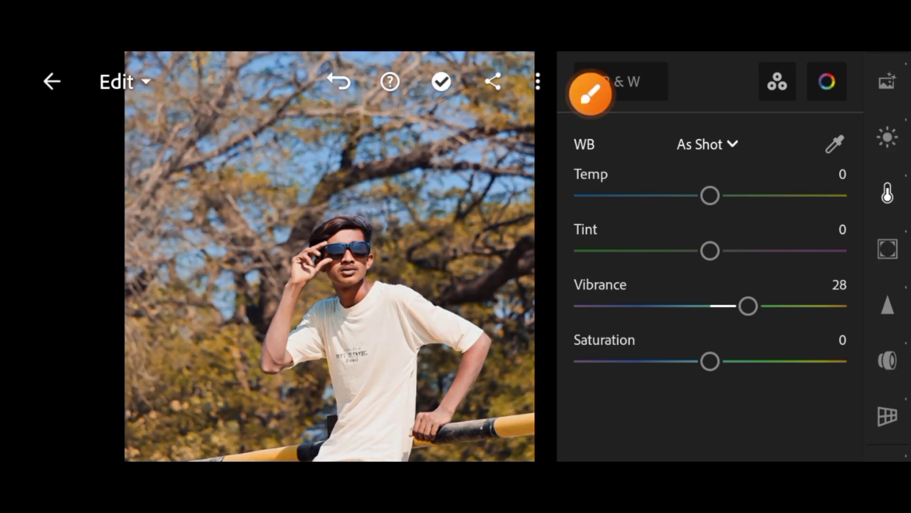
{"action": "left_click", "coordinate": [887, 248]}
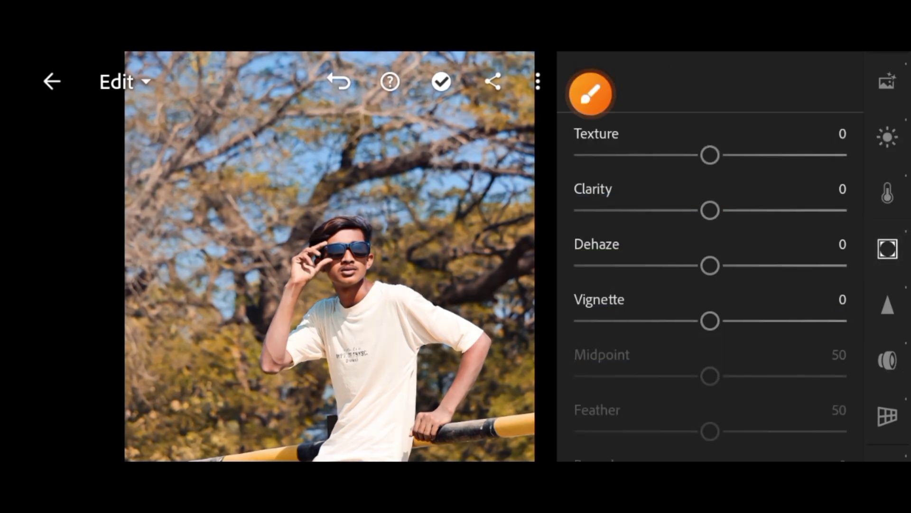
- Set texture 5, clarity 4, dehaze 15 and vignette -11 in Effects
{"action": "mouse_move", "coordinate": [710, 155]}
{"action": "left_mouse_down"}
{"action": "mouse_move", "coordinate": [736, 155]}
{"action": "mouse_move", "coordinate": [691, 155]}
{"action": "mouse_move", "coordinate": [771, 155]}
{"action": "mouse_move", "coordinate": [720, 155]}
{"action": "left_mouse_up"}
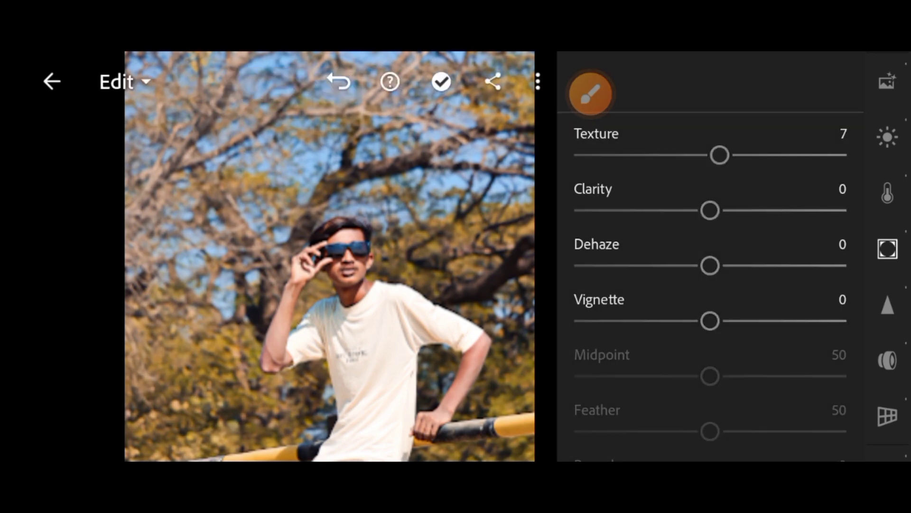
{"action": "mouse_move", "coordinate": [710, 210]}
{"action": "left_mouse_down"}
{"action": "mouse_move", "coordinate": [779, 231]}
{"action": "mouse_move", "coordinate": [684, 230]}
{"action": "mouse_move", "coordinate": [739, 230]}
{"action": "mouse_move", "coordinate": [731, 230]}
{"action": "mouse_move", "coordinate": [739, 259]}
{"action": "mouse_move", "coordinate": [698, 259]}
{"action": "mouse_move", "coordinate": [760, 259]}
{"action": "mouse_move", "coordinate": [695, 258]}
{"action": "left_mouse_up"}
{"action": "scroll", "coordinate": [711, 271], "scroll_direction": "down", "scroll_amount": 1}
{"action": "scroll", "coordinate": [710, 257], "scroll_direction": "down", "scroll_amount": 1}
{"action": "scroll", "coordinate": [710, 257], "scroll_direction": "up", "scroll_amount": 1}
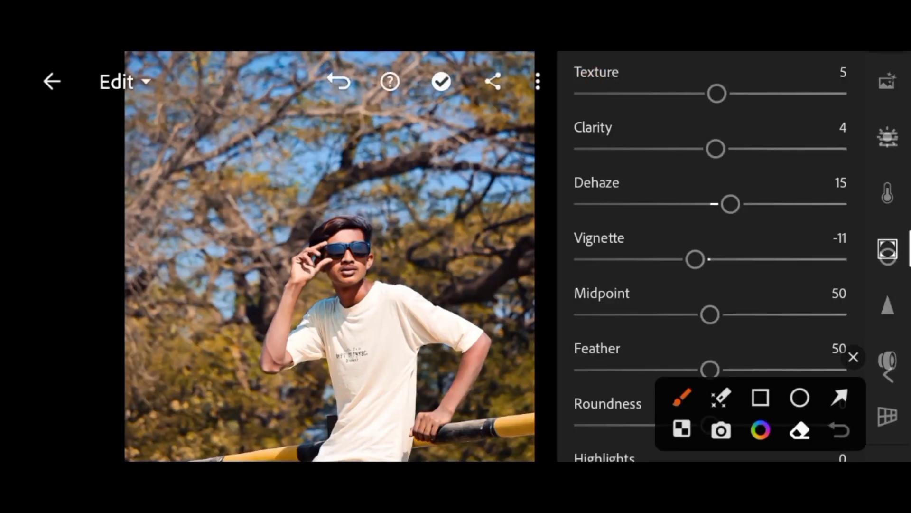
{"action": "left_click", "coordinate": [840, 396]}
{"action": "left_click_drag", "start_coordinate": [508, 187], "coordinate": [486, 114]}
{"action": "left_click", "coordinate": [853, 357]}
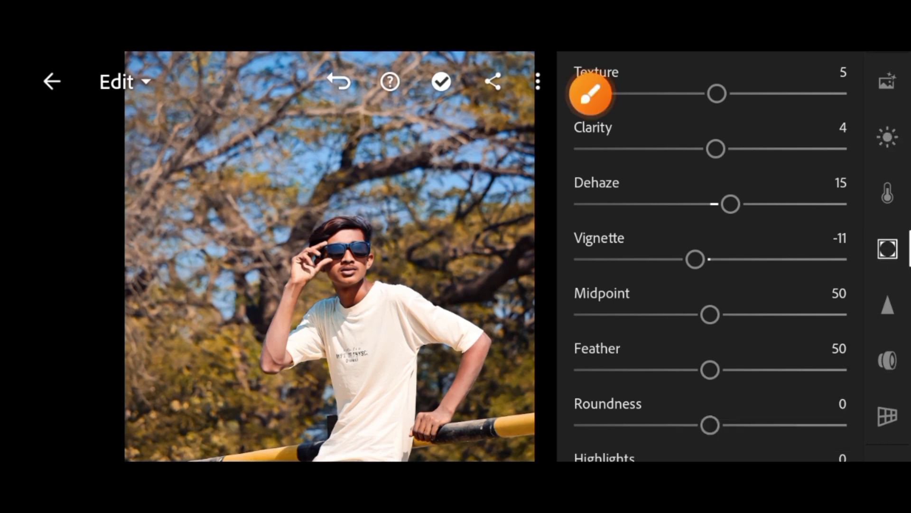
- Show the share menu with Save to Device, Share to and Export as options
{"action": "left_click", "coordinate": [493, 81]}
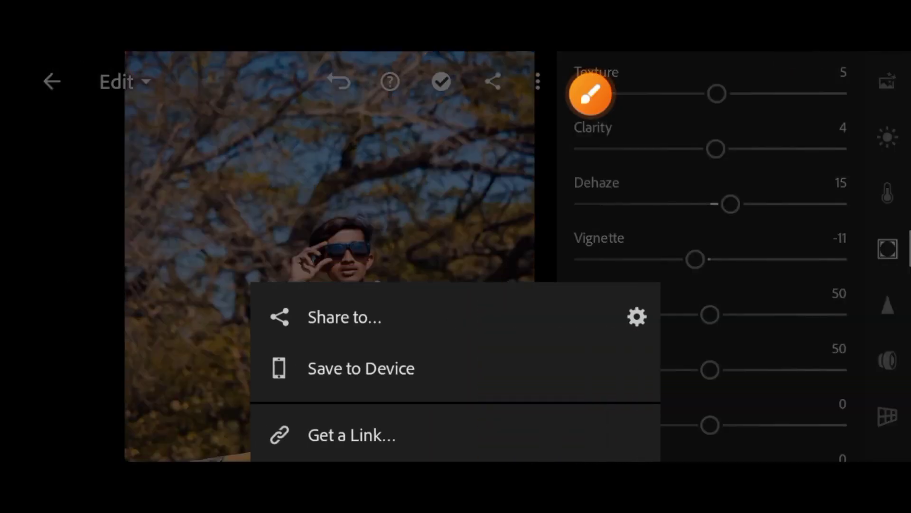
{"action": "left_click", "coordinate": [591, 95]}
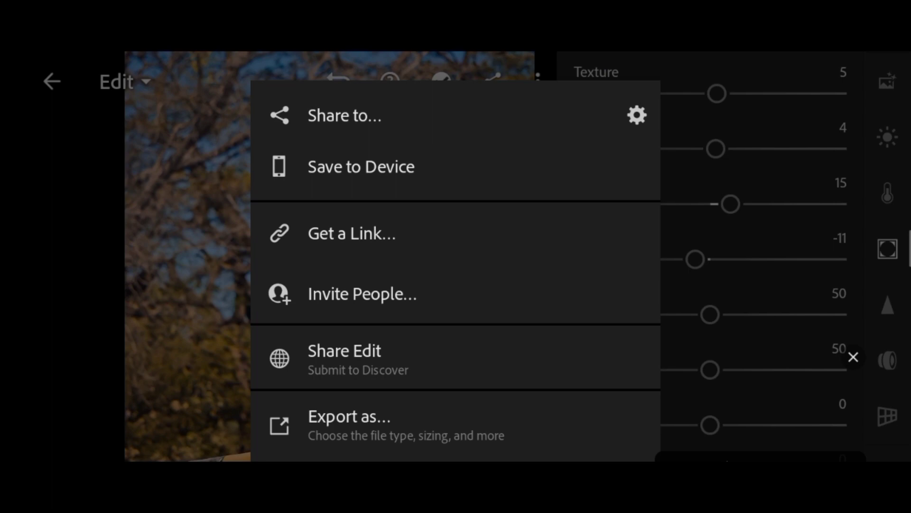